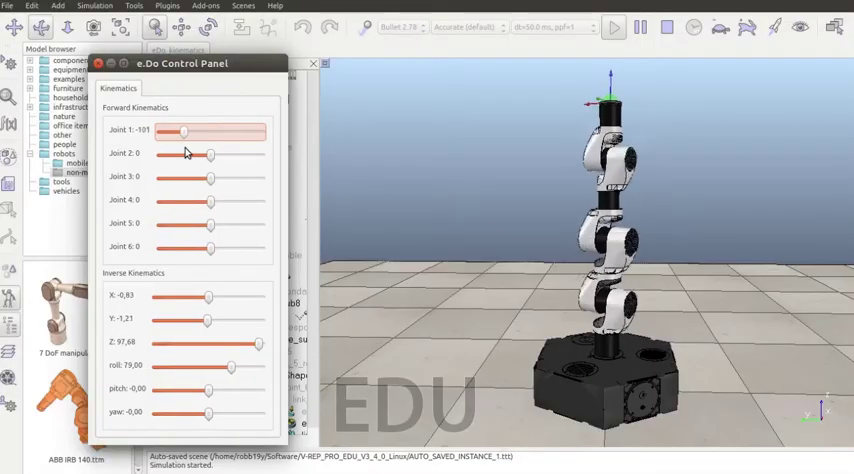
- Drag the joint sliders to set joints 1–3 to 4, -44 and -29, bending the arm forward
mouse_move(185, 152)
left_mouse_down()
mouse_move(248, 162)
mouse_move(204, 163)
left_mouse_up()
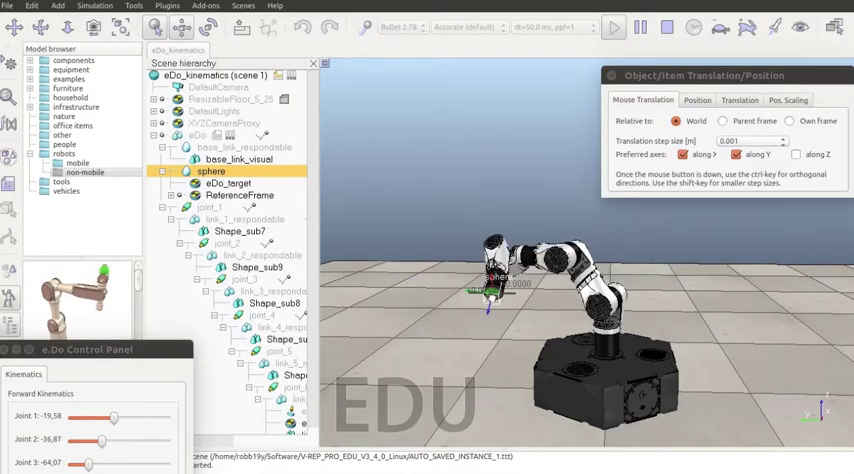
- Drag the target sphere lower-left so the arm folds toward it, joints near -20, -37, -64
left_click_drag(492, 290, 510, 330)
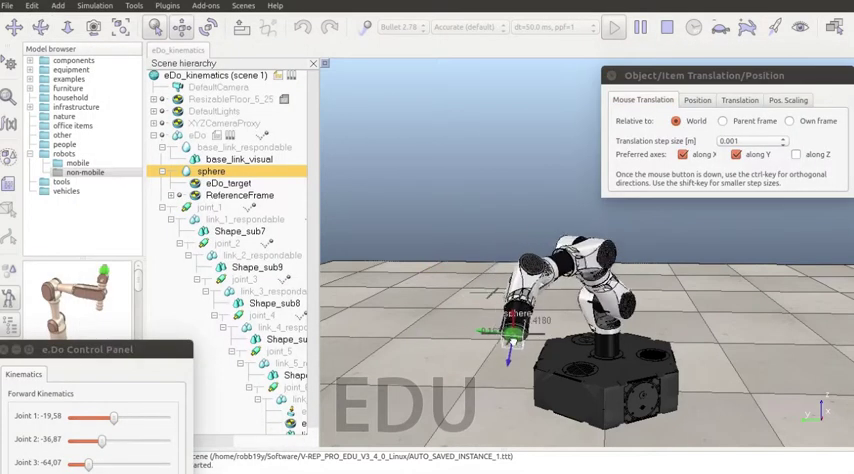